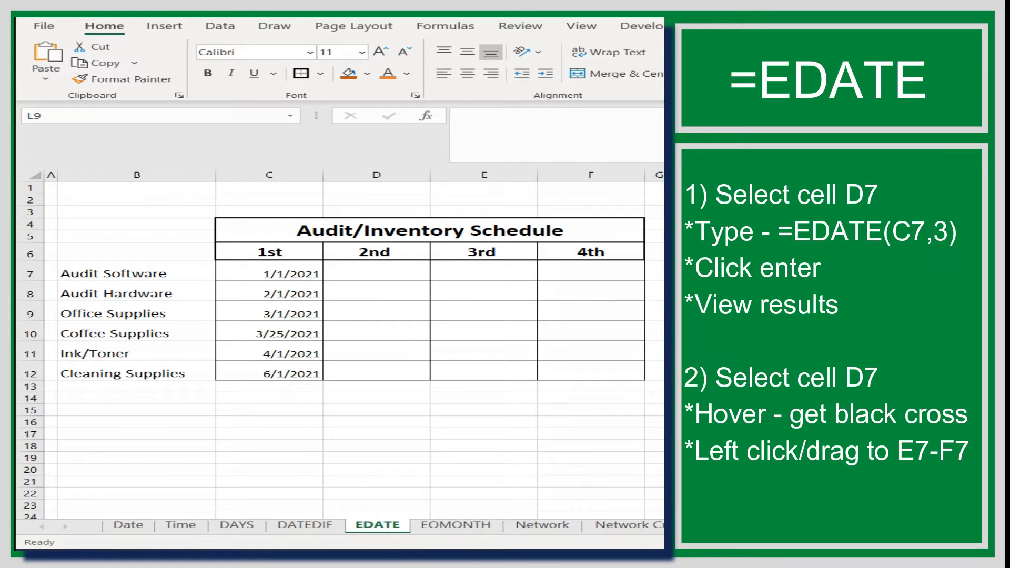
Enter the formula =EDATE(C7,3) in cell D7 for the second Audit Software date.
left_click(381, 269)
double_click(382, 269)
type("=")
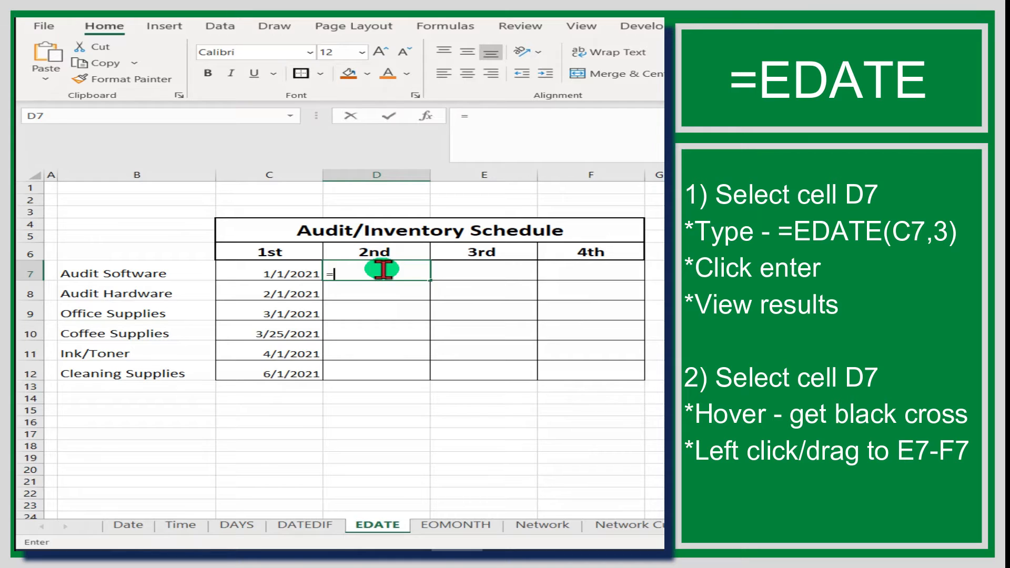
type("eda")
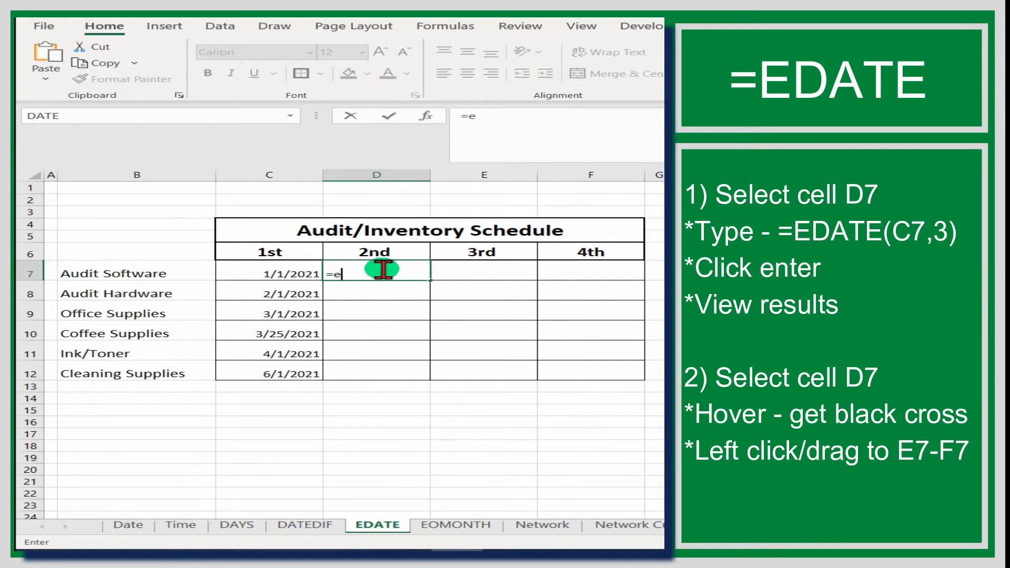
key("BackSpace")
key("BackSpace")
key("BackSpace")
type("EDATE")
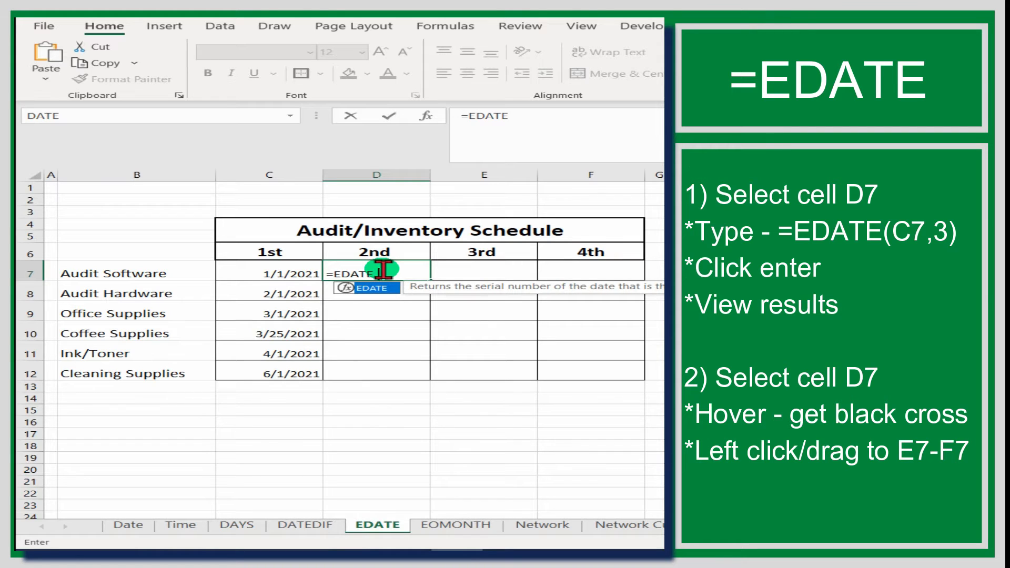
type("(C7")
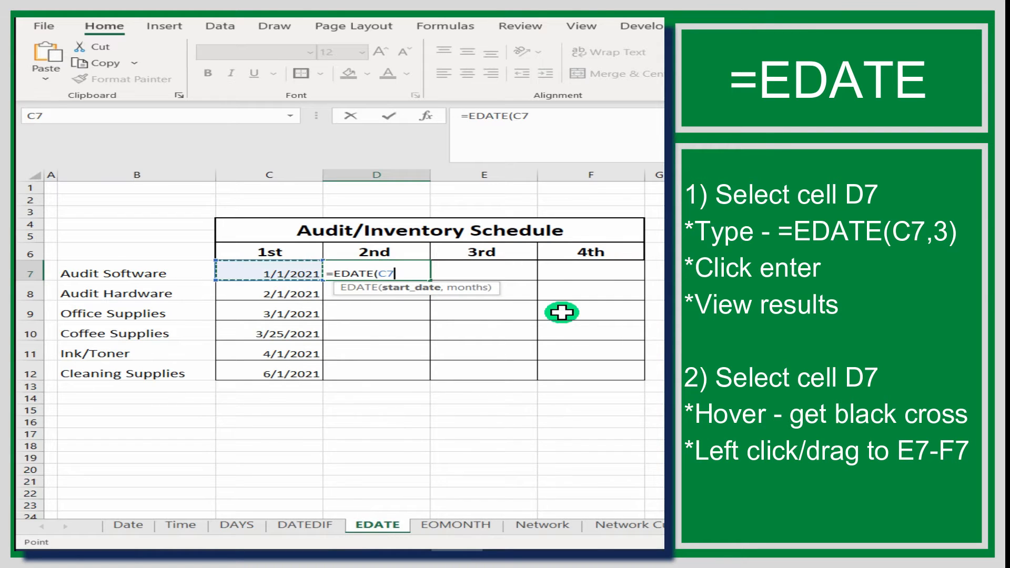
type(", ")
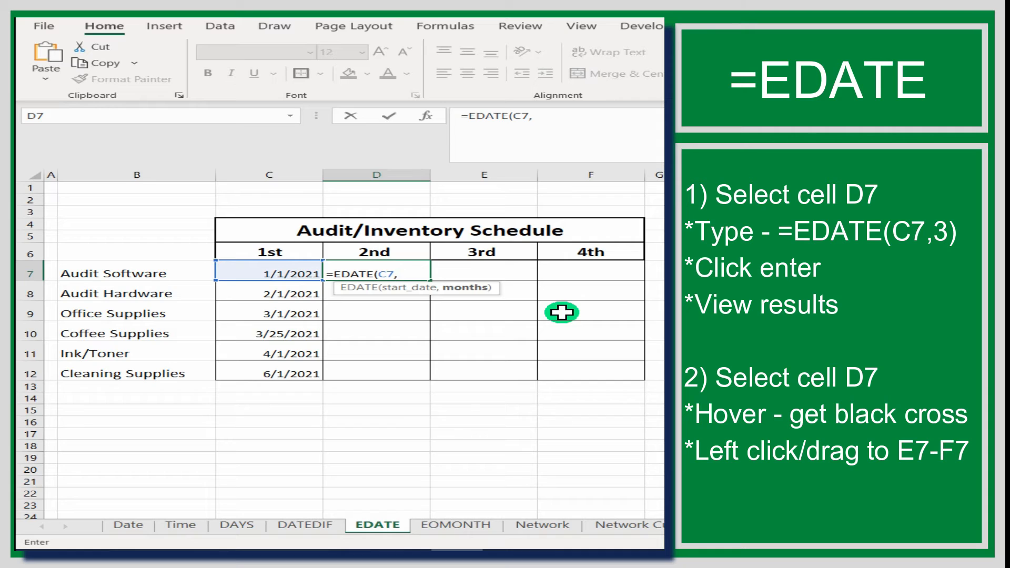
type("3)")
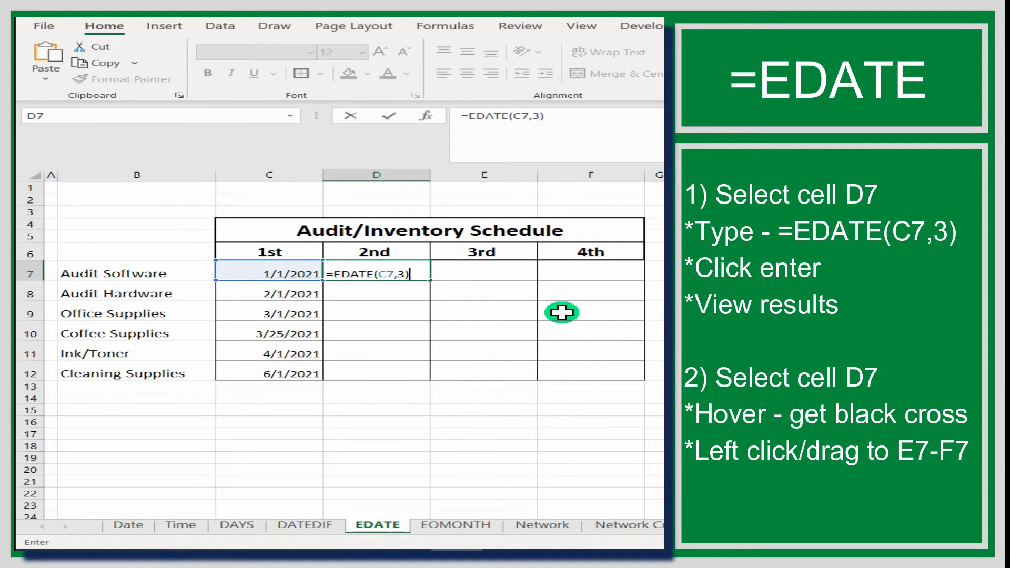
key("Return")
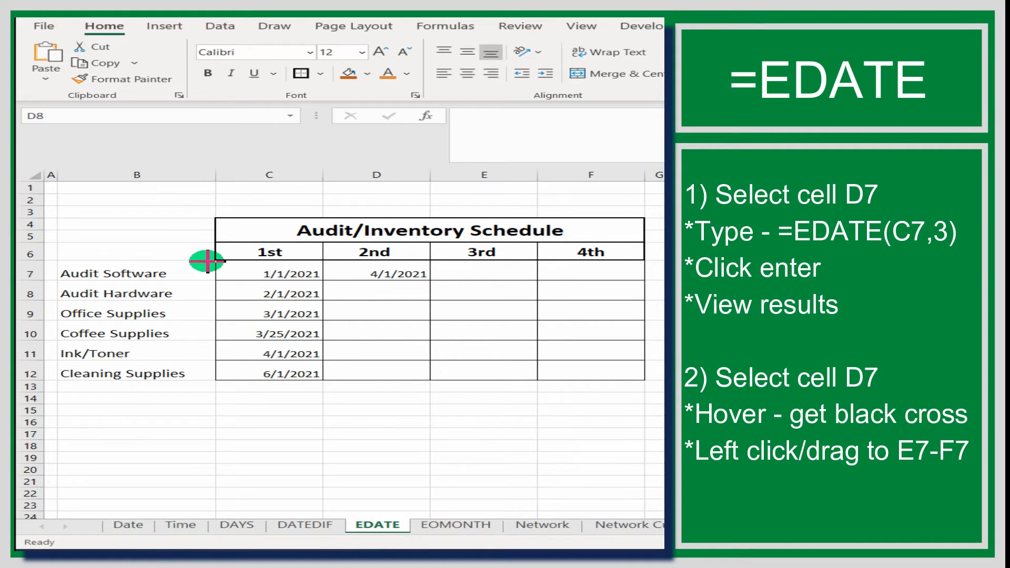
Autofill the EDATE formula from D7 across to F7 and copy D7:F7 down through row 12.
left_click_drag(345, 274, 429, 281)
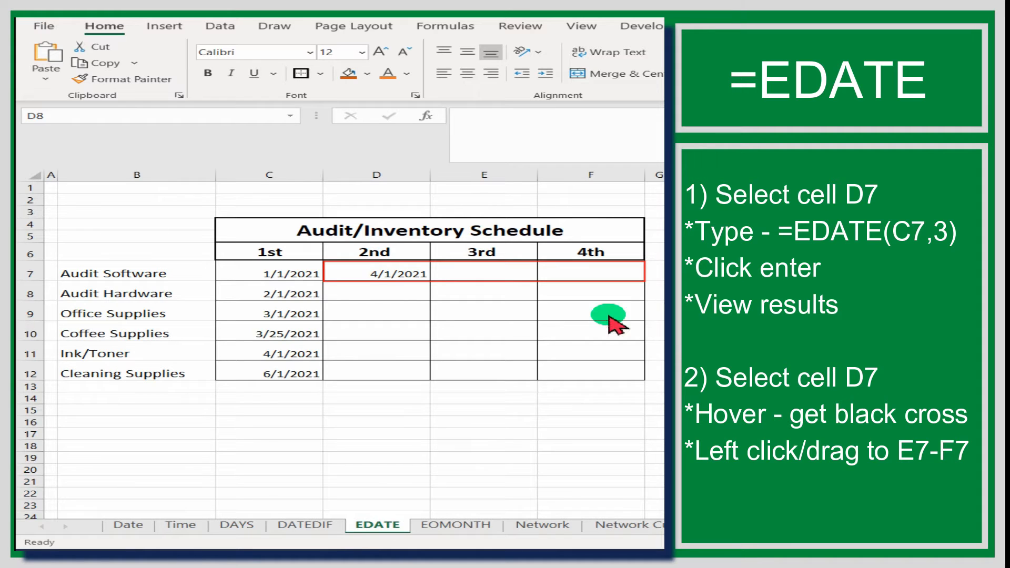
left_click(600, 420)
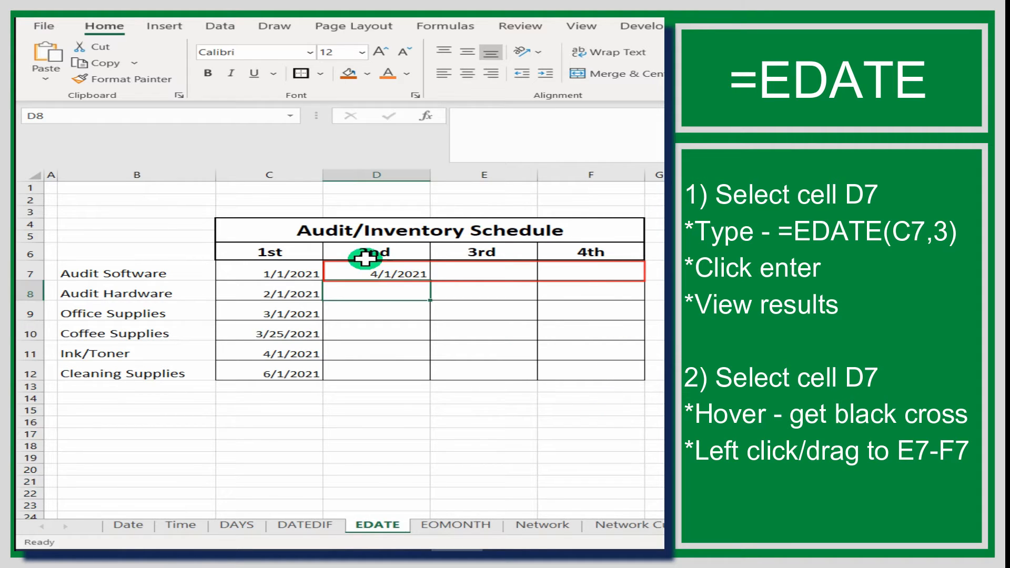
left_click(392, 272)
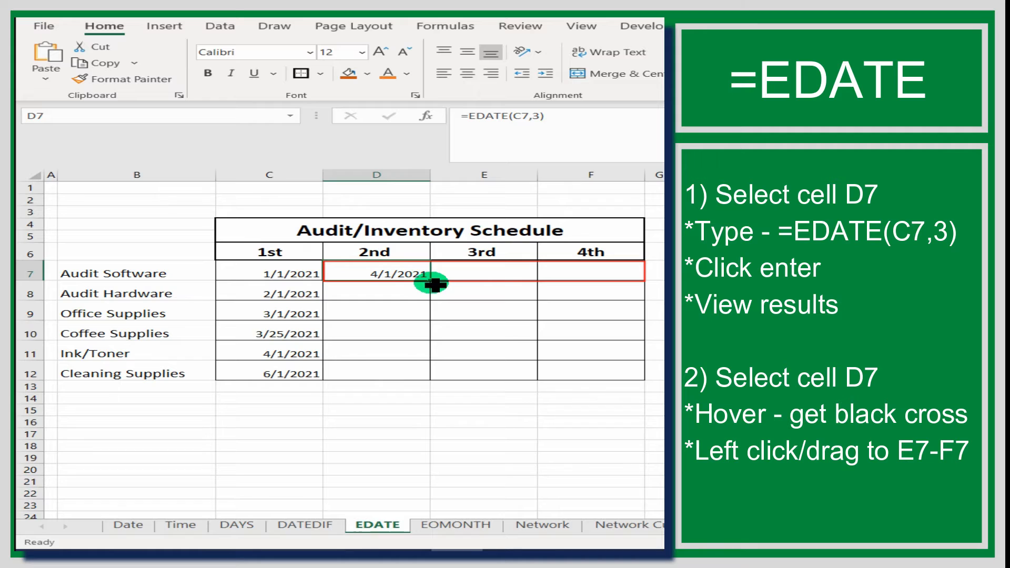
left_click_drag(430, 281, 620, 293)
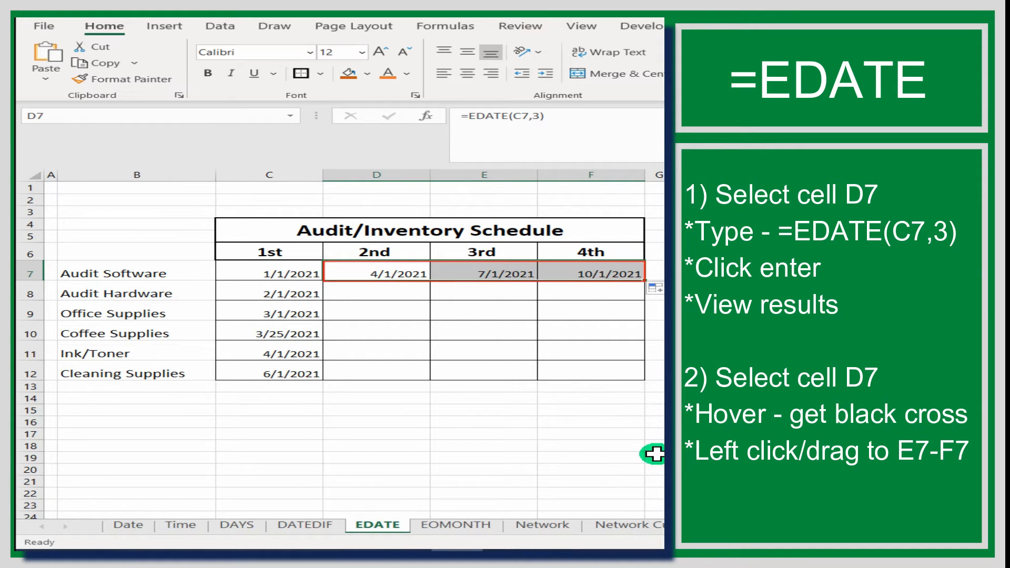
left_click(605, 455)
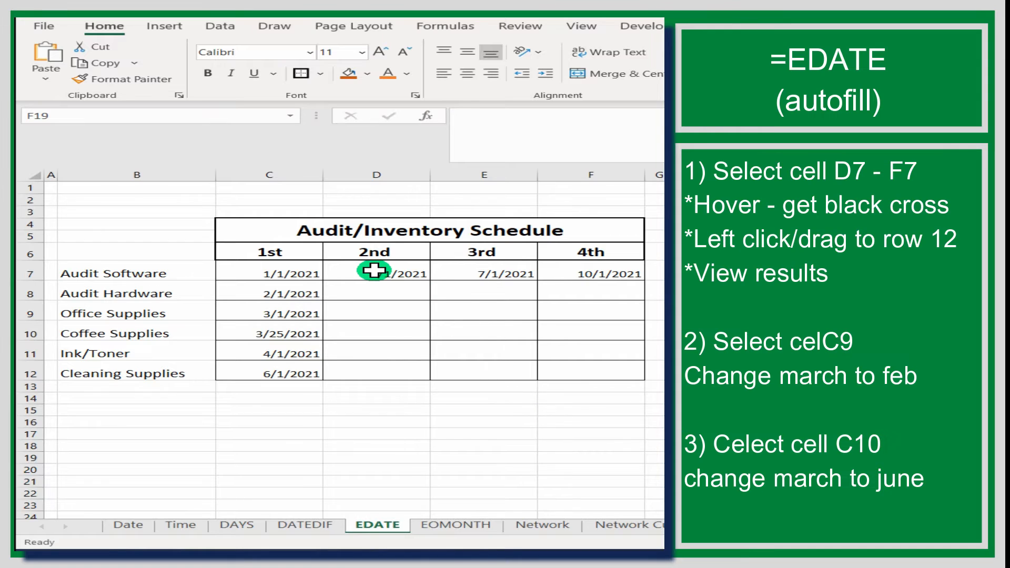
mouse_move(373, 270)
left_mouse_down()
mouse_move(609, 287)
mouse_move(639, 274)
mouse_move(649, 301)
mouse_move(632, 377)
left_mouse_up()
left_click(747, 458)
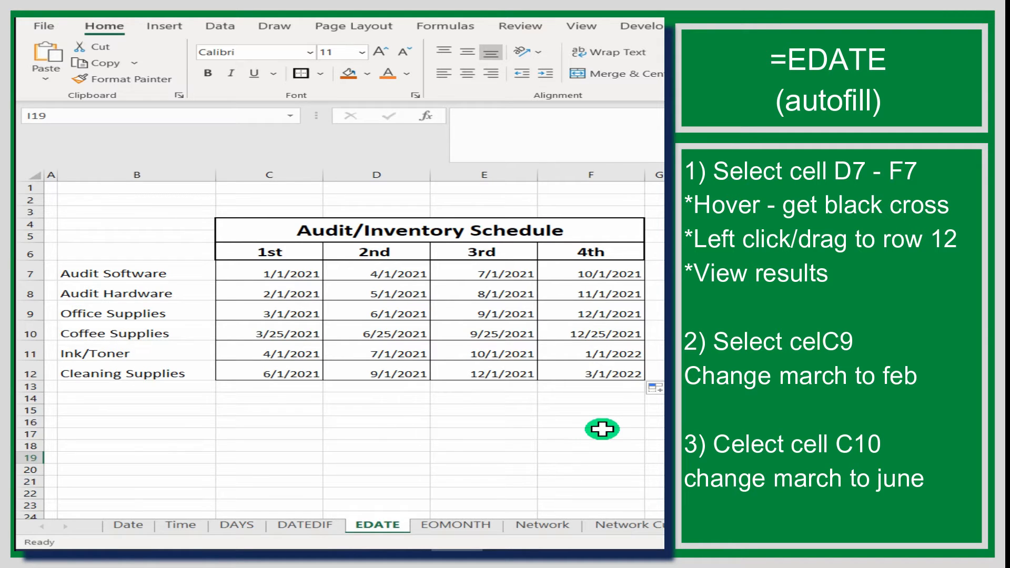
Change the first Office Supplies date in C9 to 2/1/2021 and review the dates across its row.
left_click(278, 314)
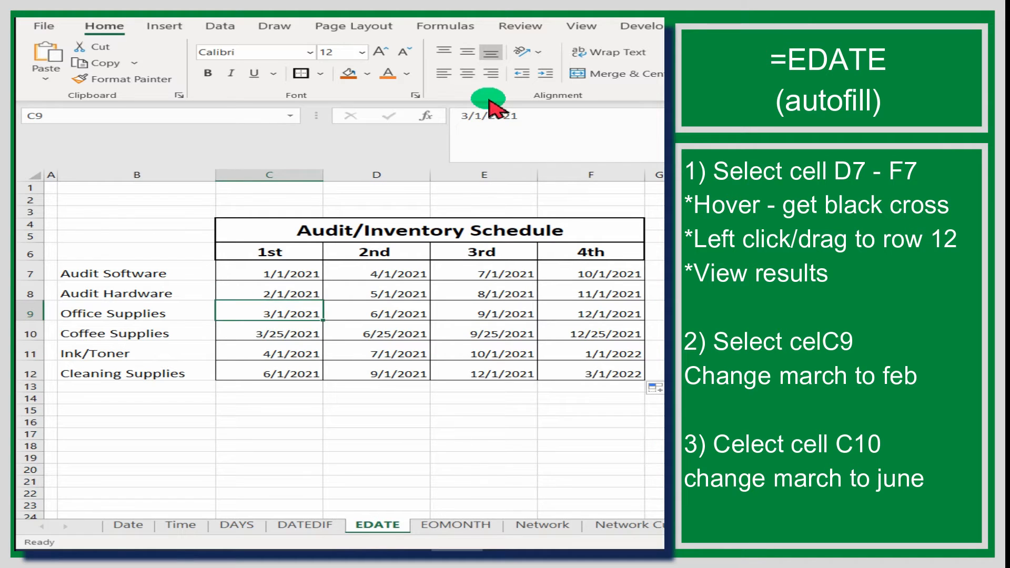
left_click(466, 114)
type("4")
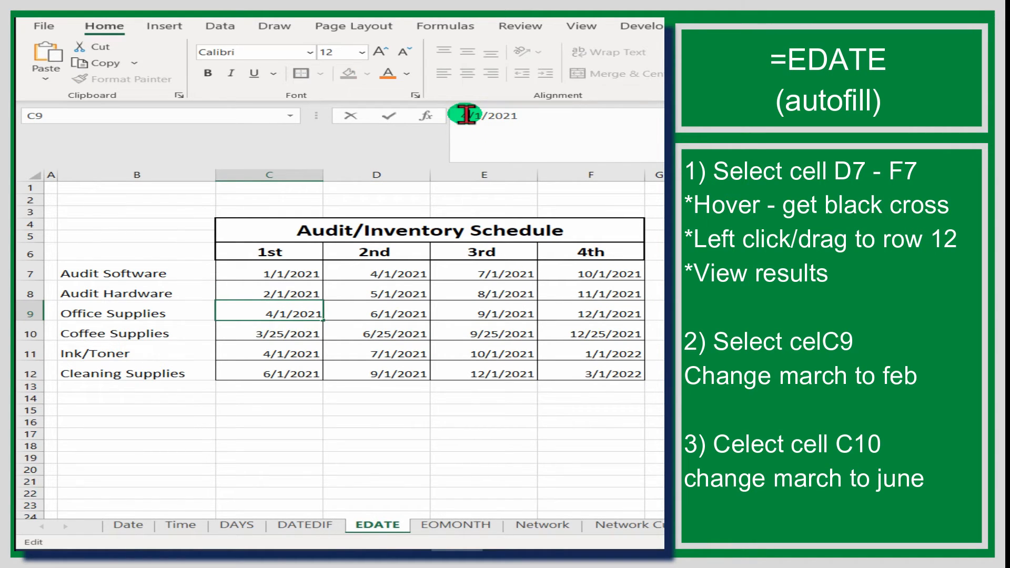
key("BackSpace")
type("2")
key("Return")
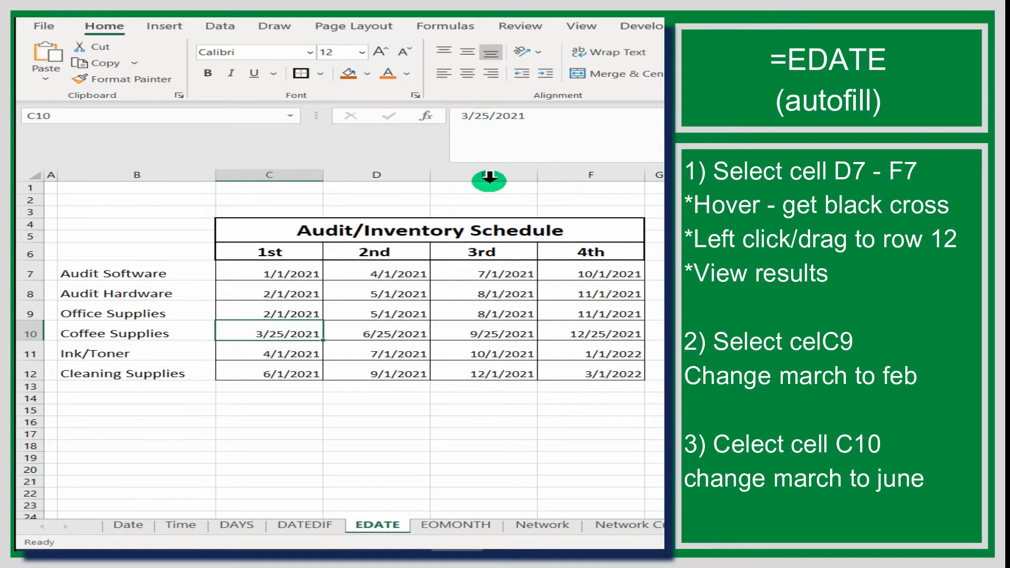
left_click_drag(267, 312, 610, 309)
left_click(609, 396)
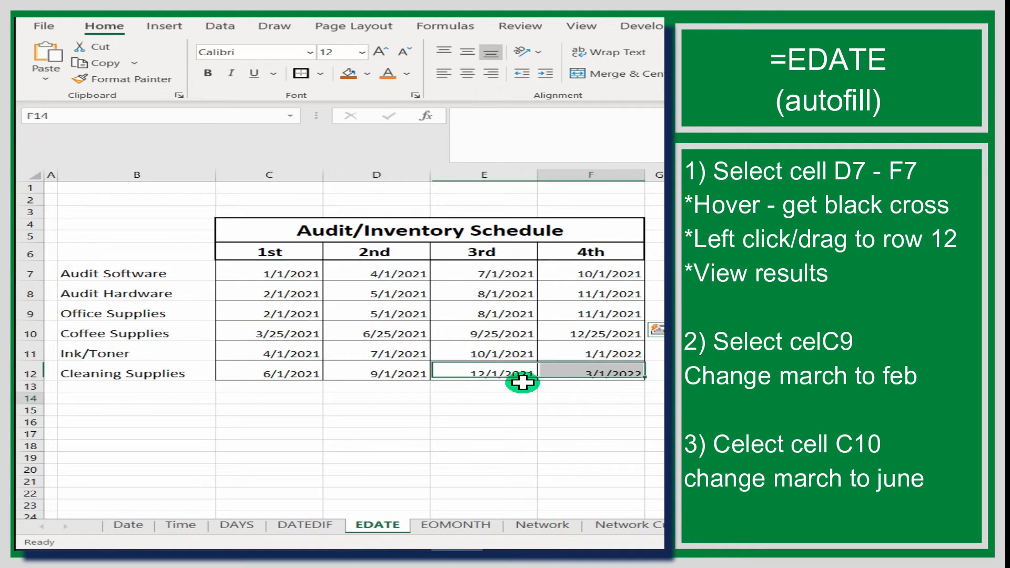
Change the first Coffee Supplies date in C10 to 6/25/2021 and review the dates across its row.
left_click(303, 334)
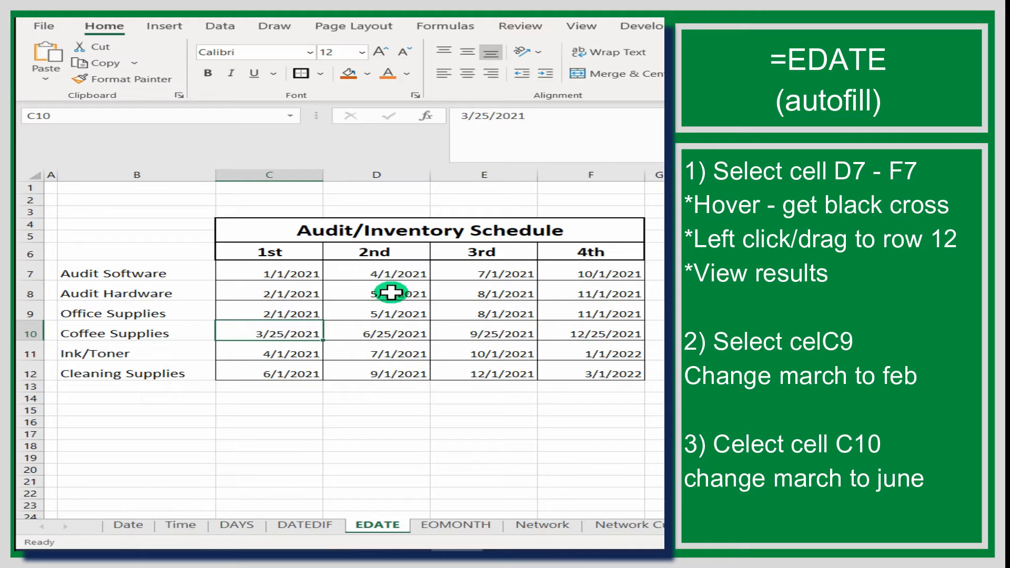
left_click(462, 112)
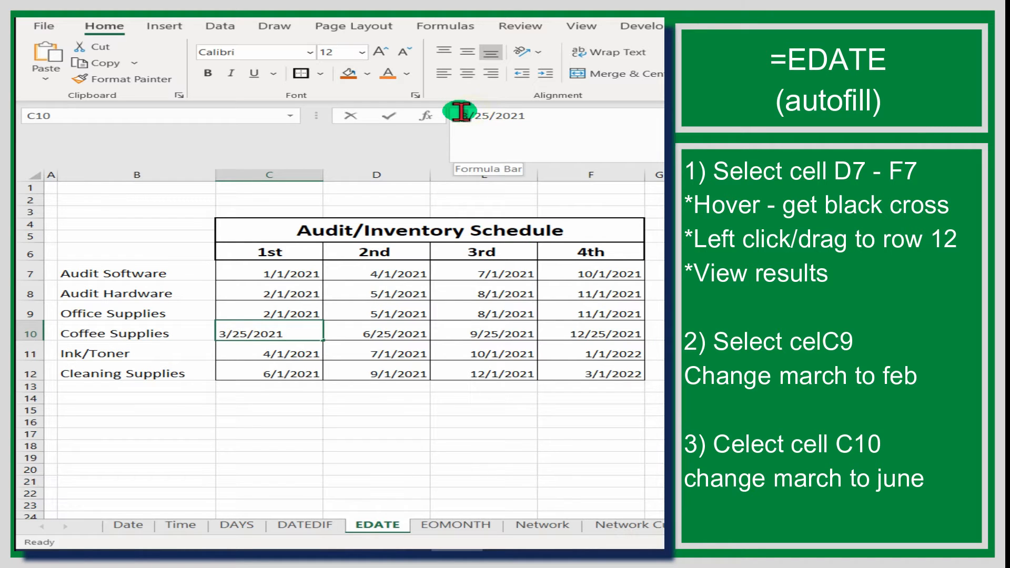
type("6")
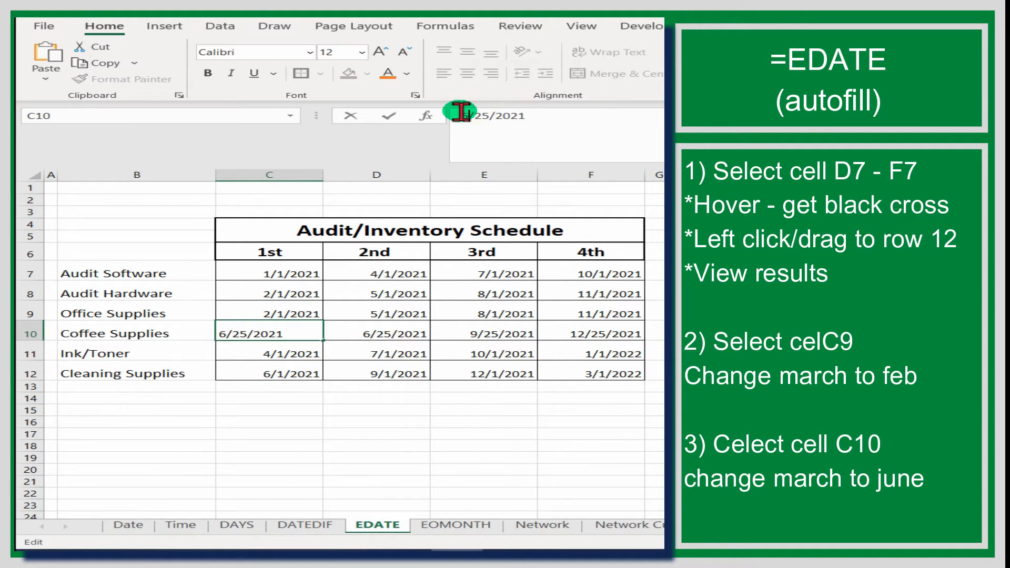
key("Return")
left_click_drag(285, 334, 605, 335)
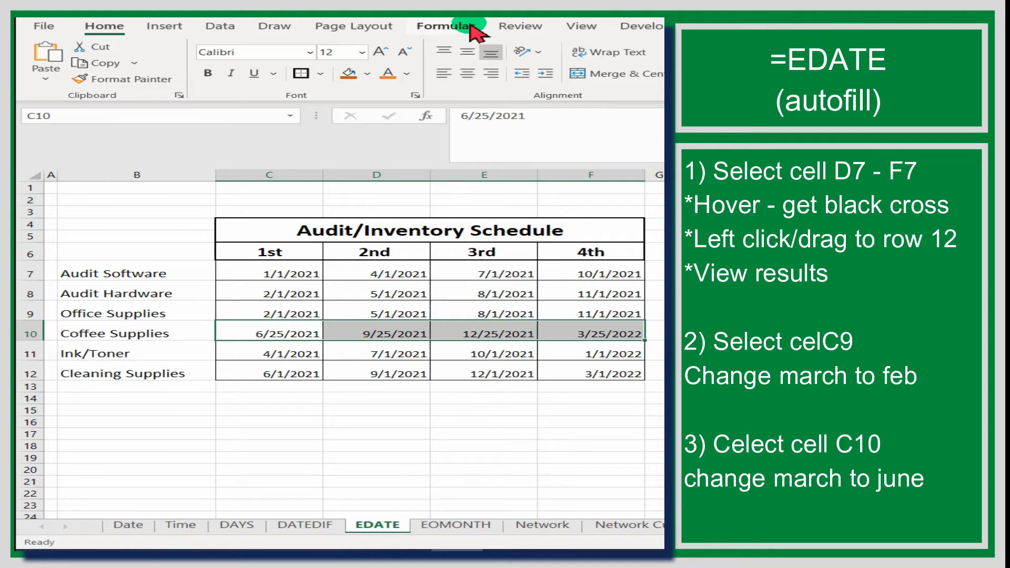
left_click(552, 444)
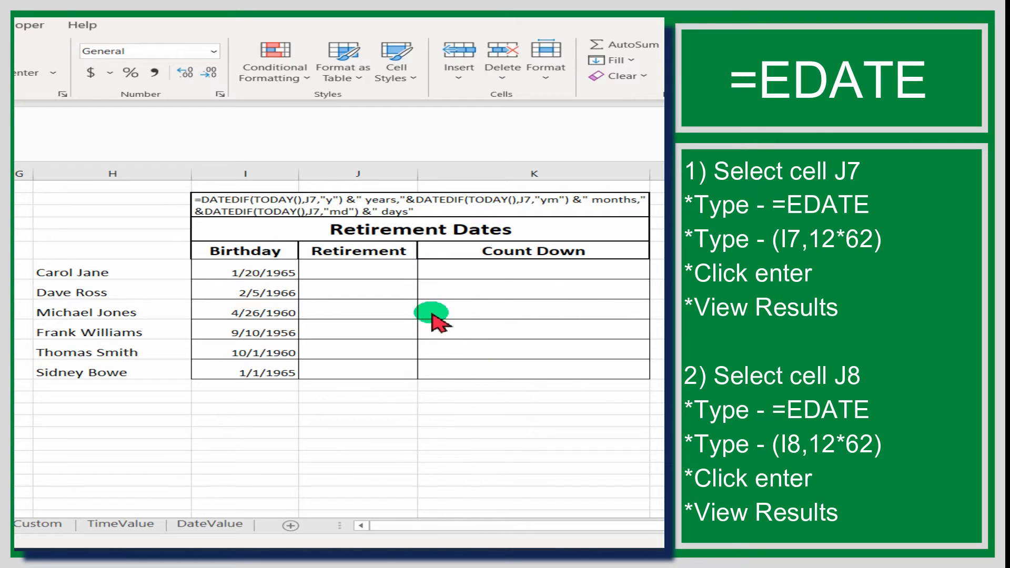
Enter the formula =EDATE(I7,12*62) in cell J7 of the Retirement column.
left_click(372, 273)
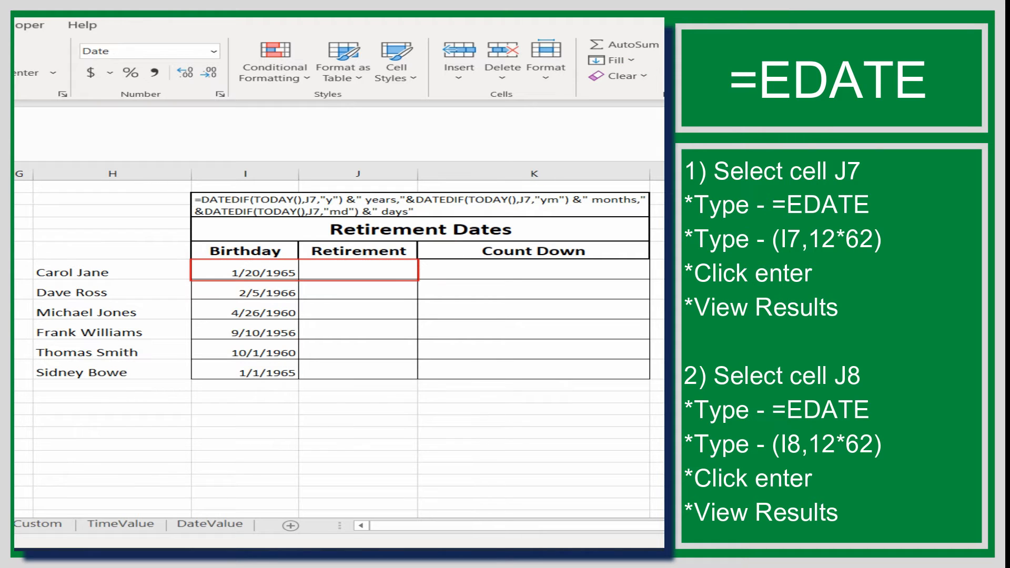
left_click(366, 270)
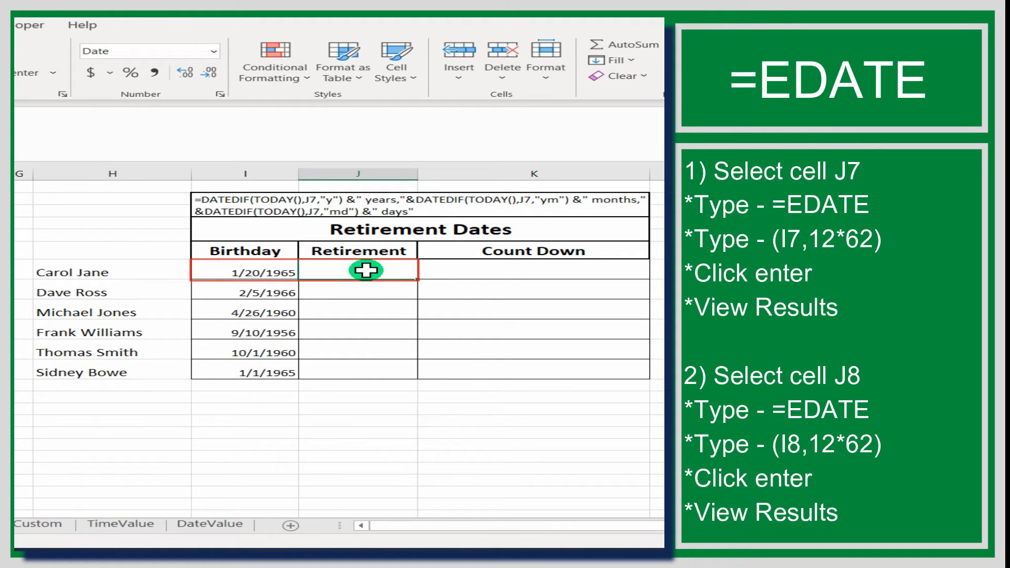
type("=")
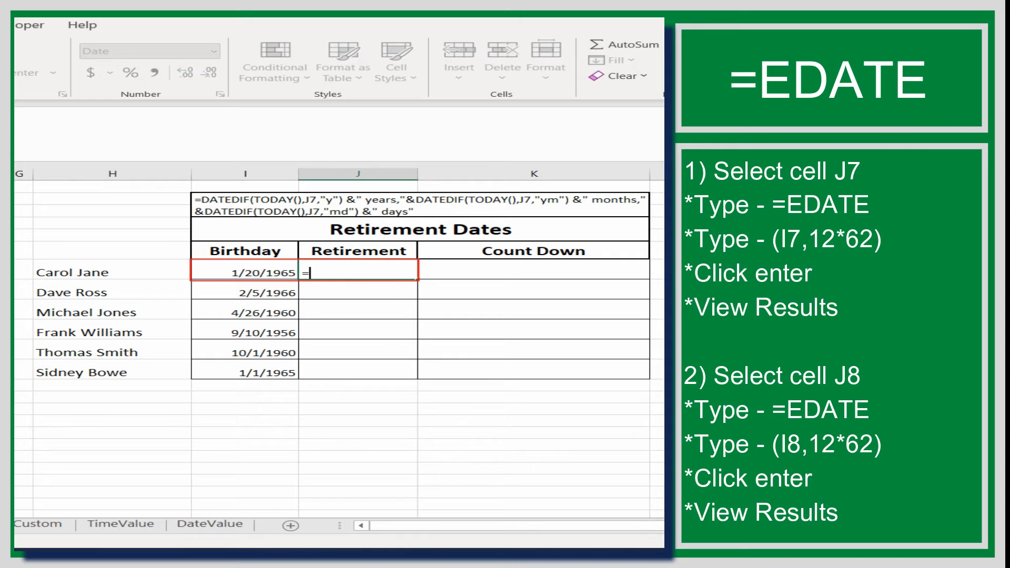
type("EDA")
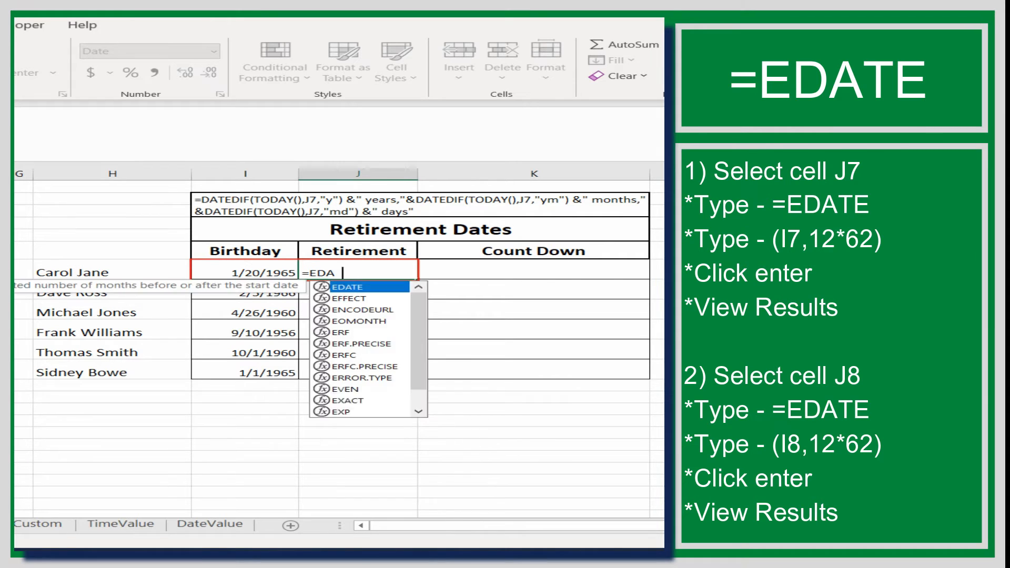
type("TE(")
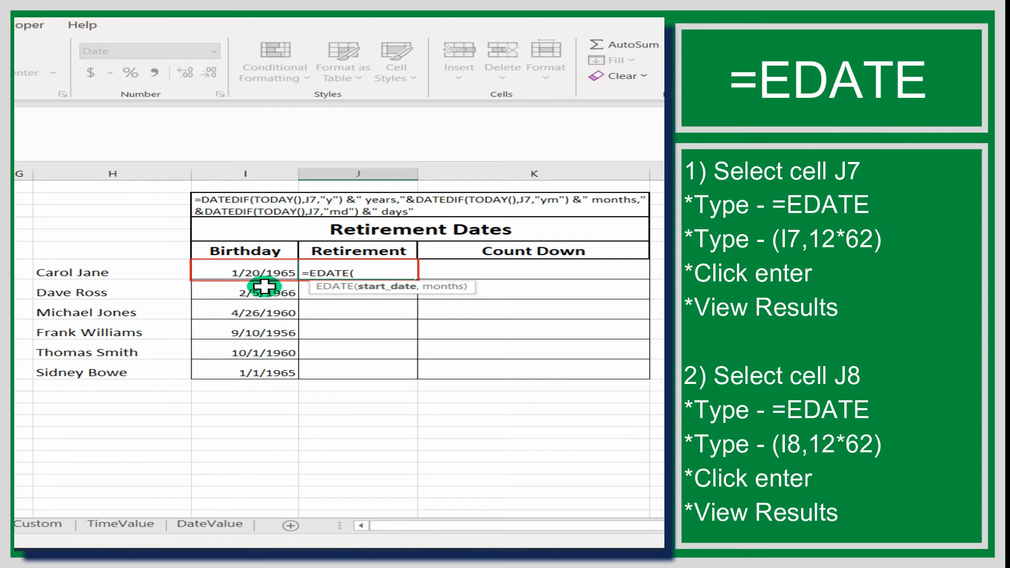
left_click(253, 273)
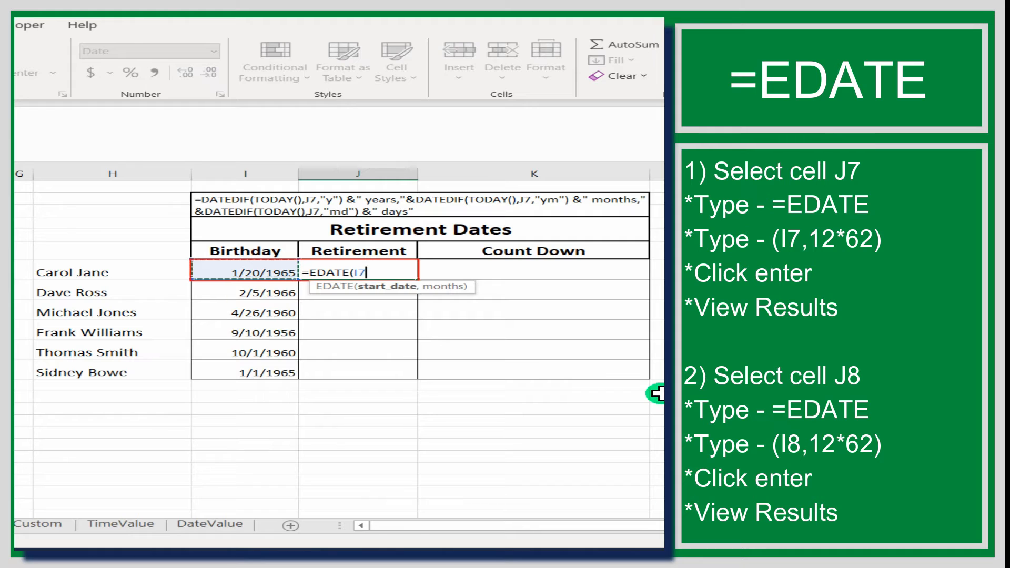
type(",")
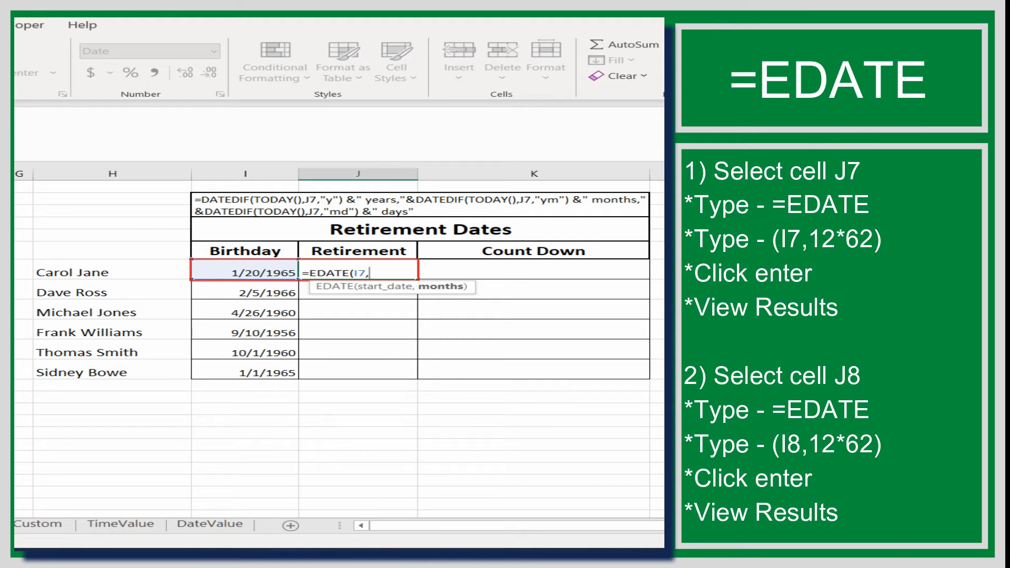
type("12*62)")
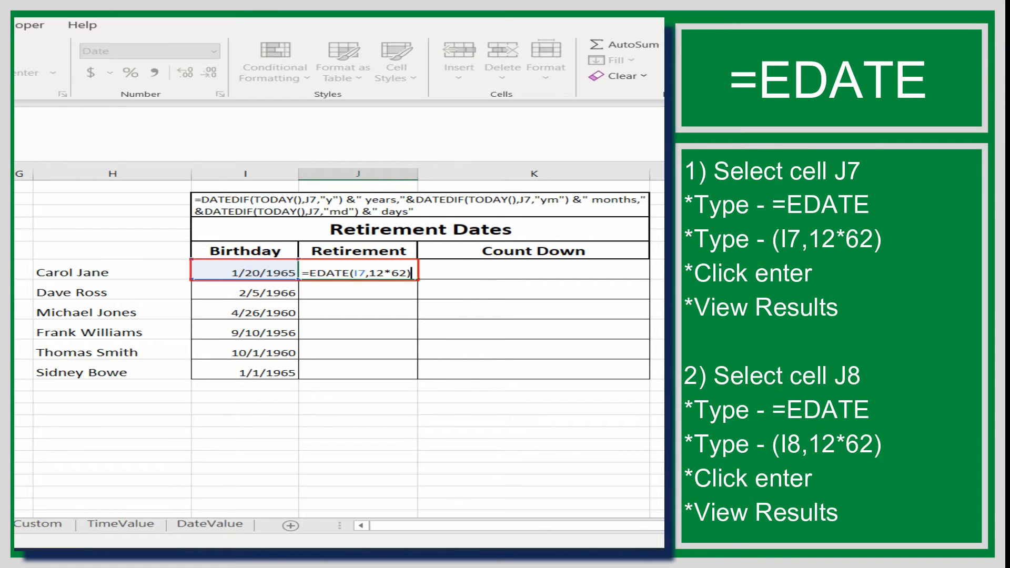
key("Return")
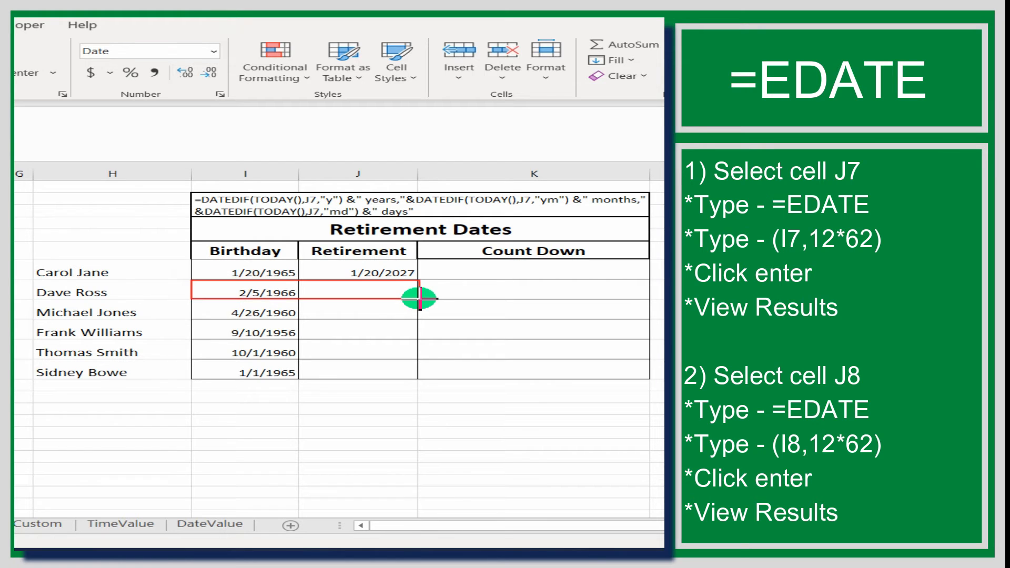
Enter the formula =EDATE(I8,12*62) in cell J8 of the Retirement column.
left_click(328, 288)
type("=E")
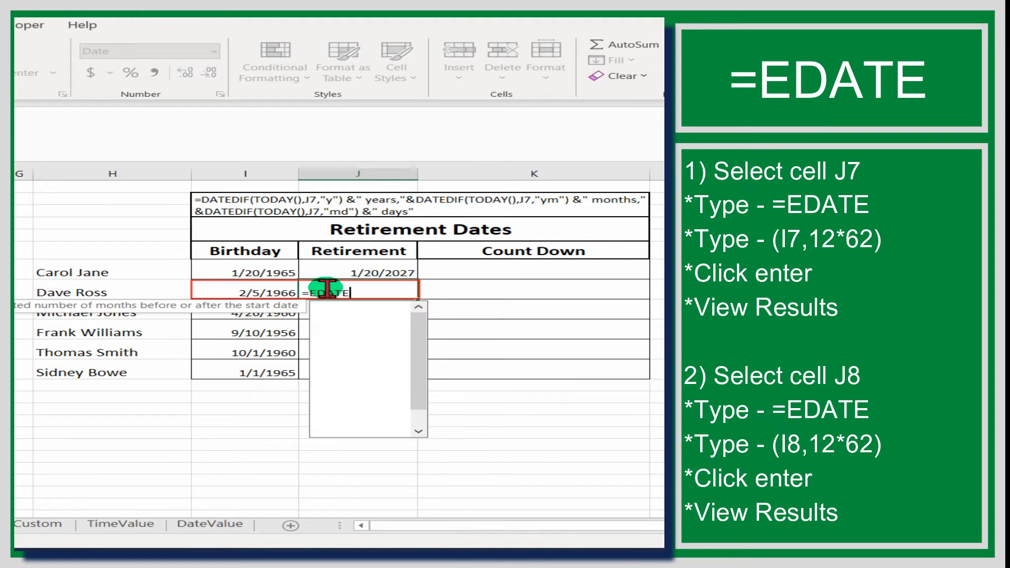
type("DATE")
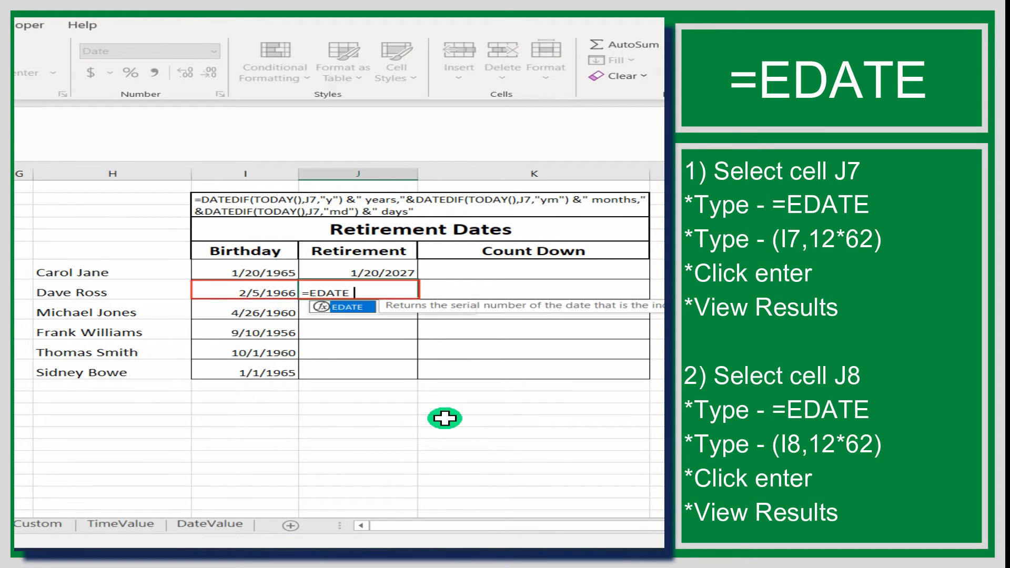
type("(")
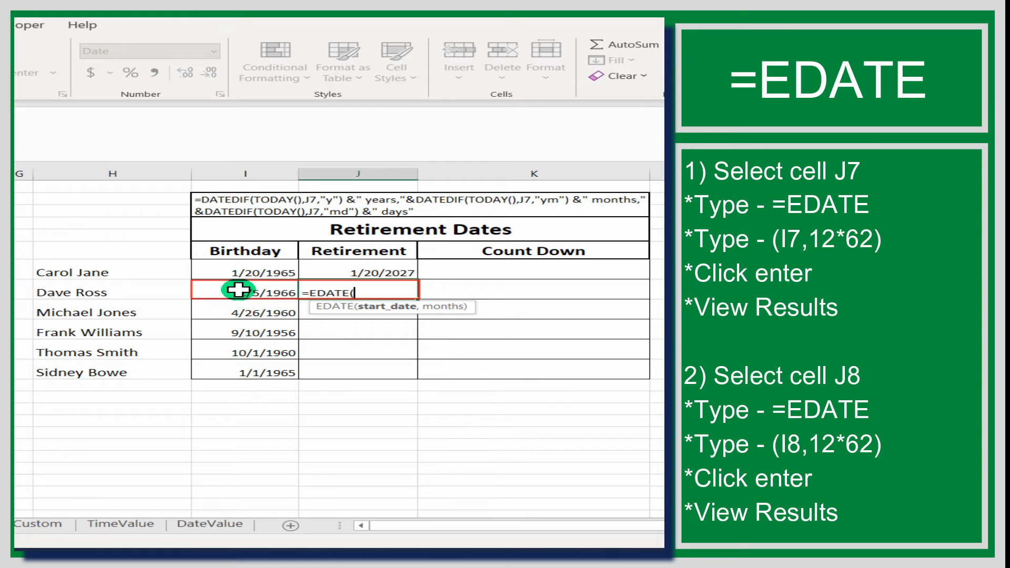
left_click(274, 292)
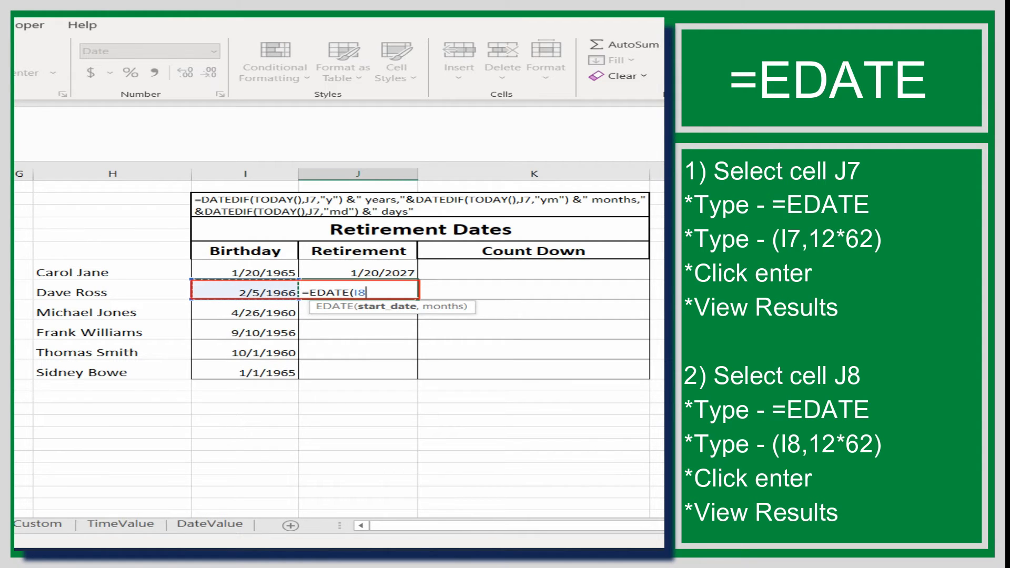
type(",")
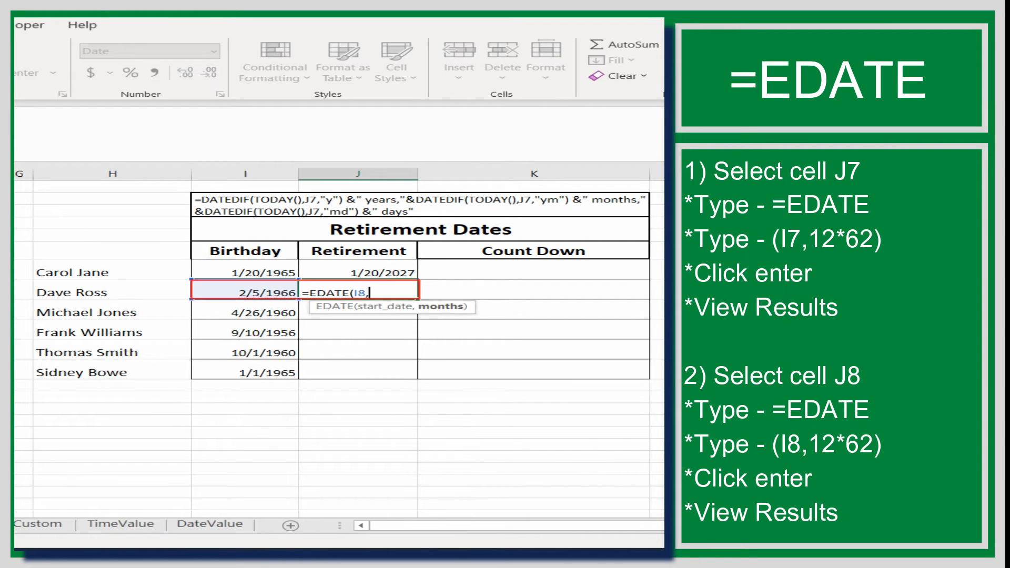
type("12*62)")
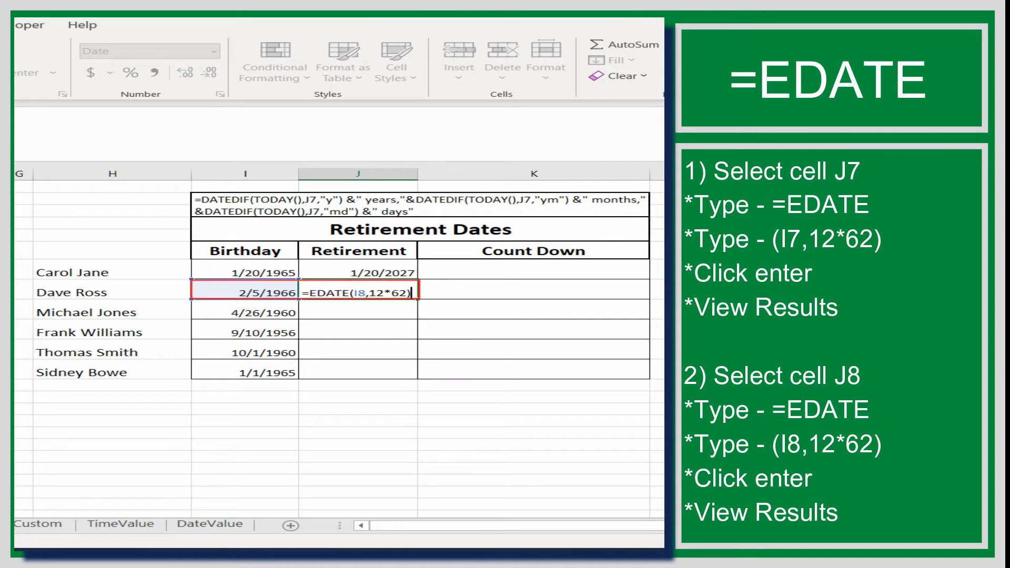
key("Return")
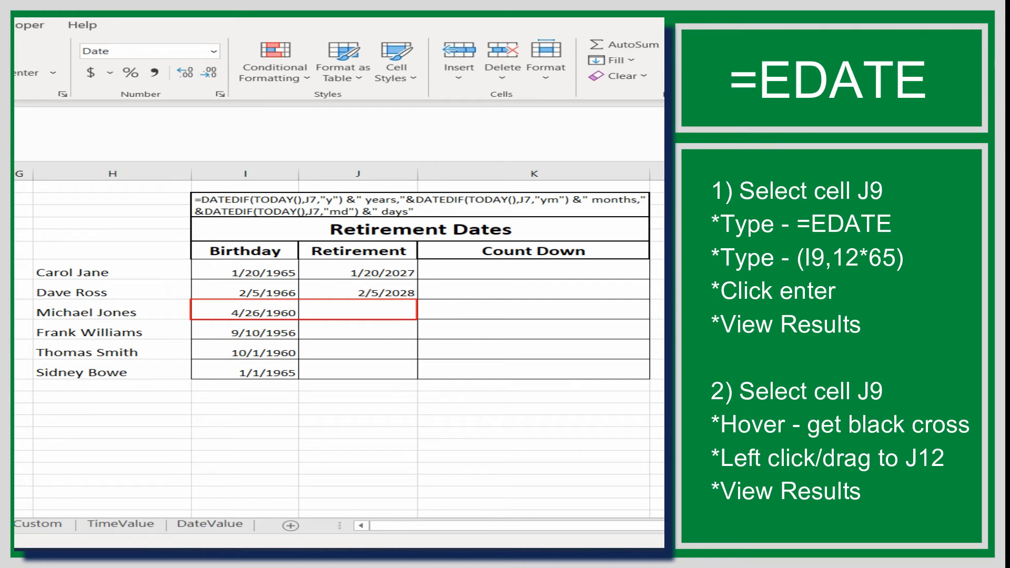
Enter the formula =EDATE(I9,12*65) in cell J9 to calculate the retirement date at age 65.
left_click(383, 308)
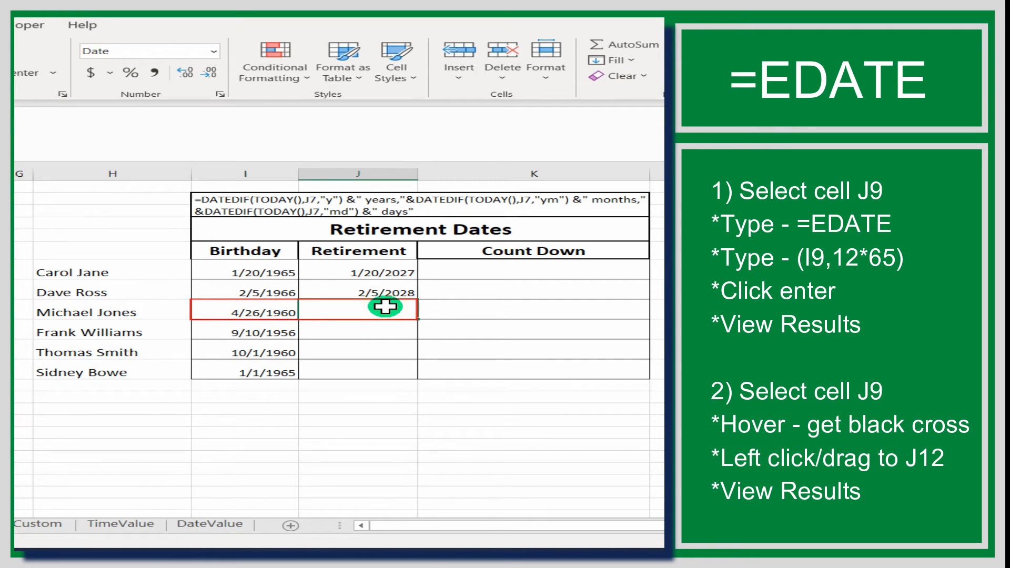
type("=EDTE")
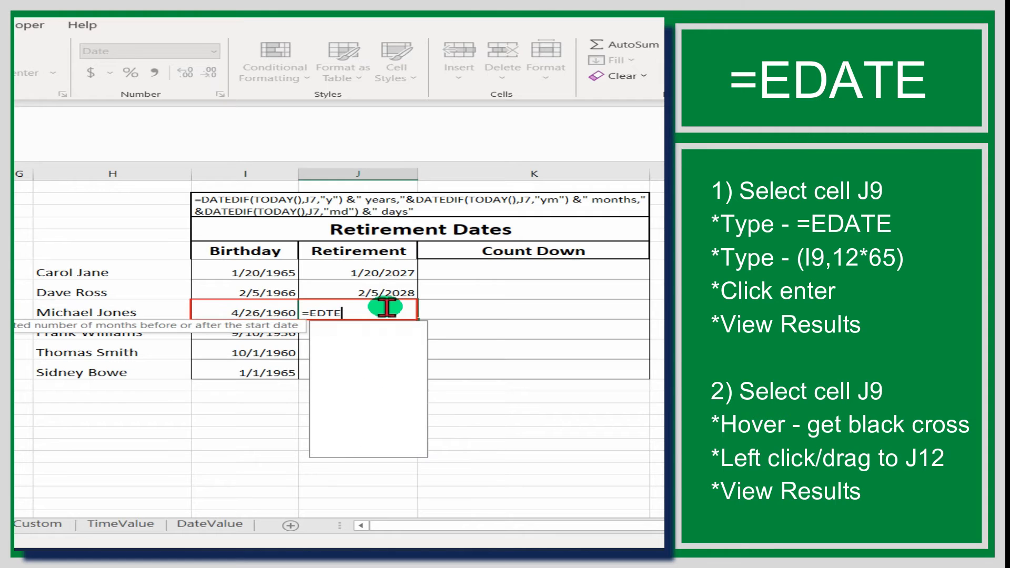
key("BackSpace")
key("BackSpace")
key("BackSpace")
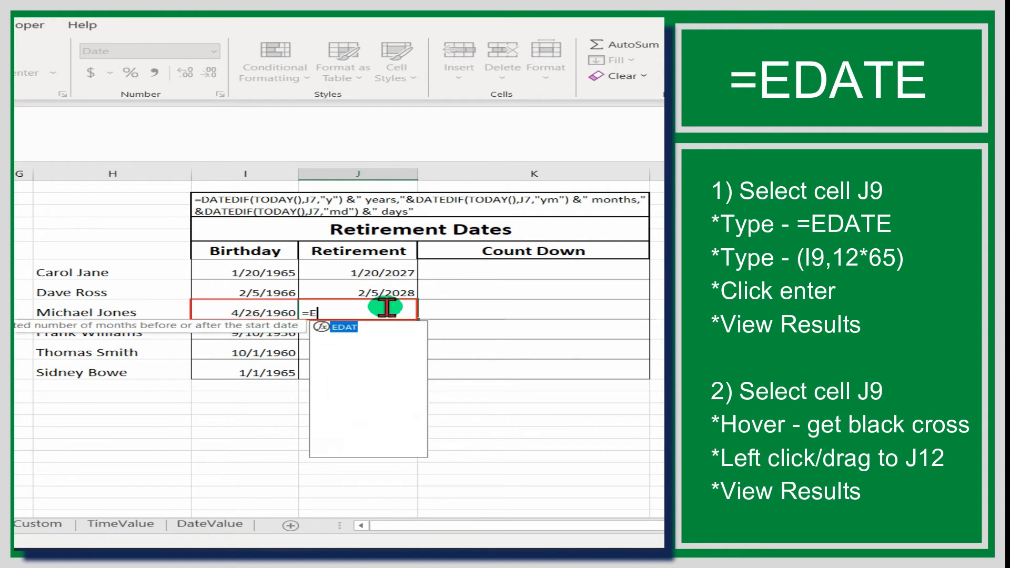
type("DATE")
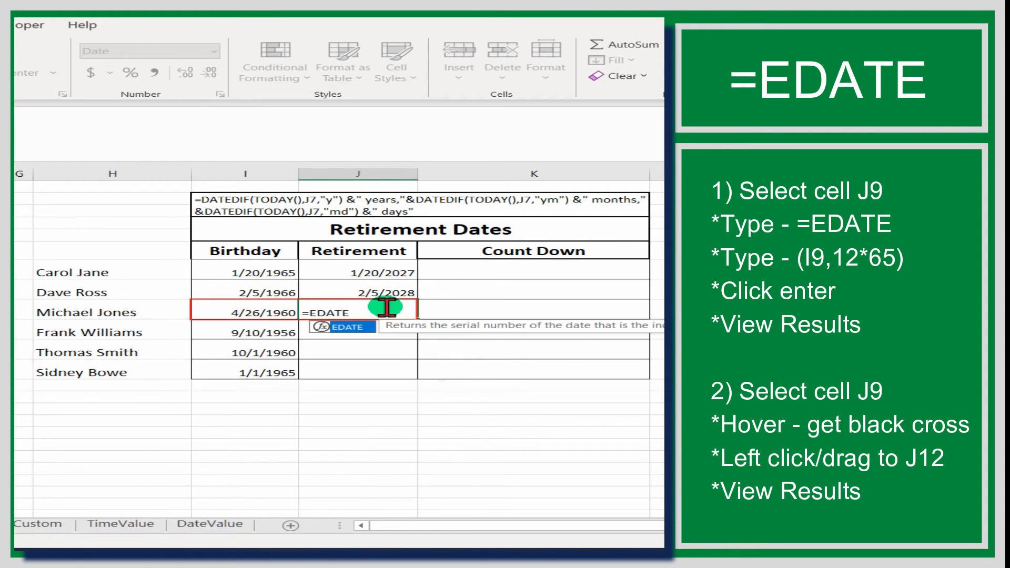
type("(")
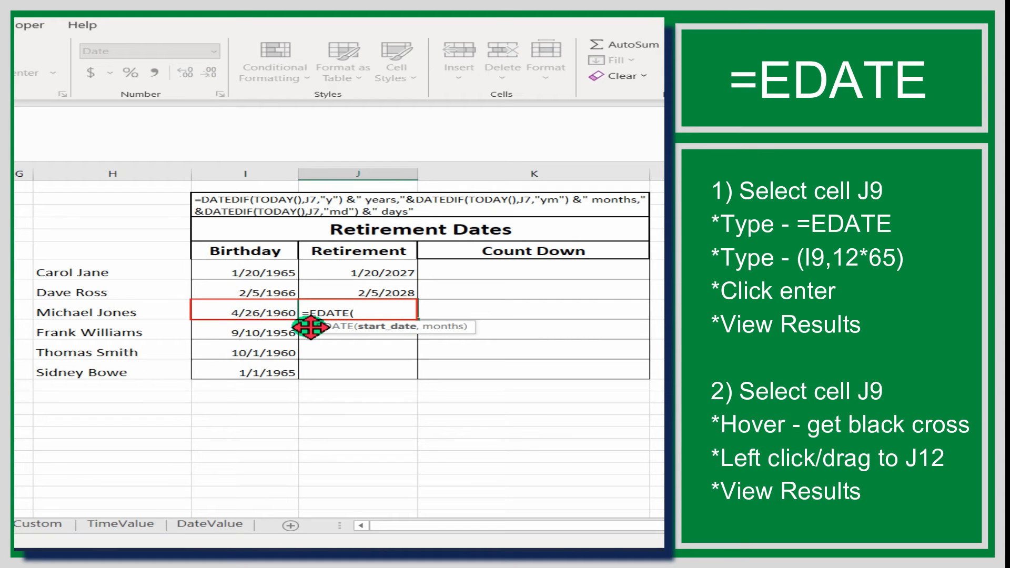
left_click(252, 312)
type(",")
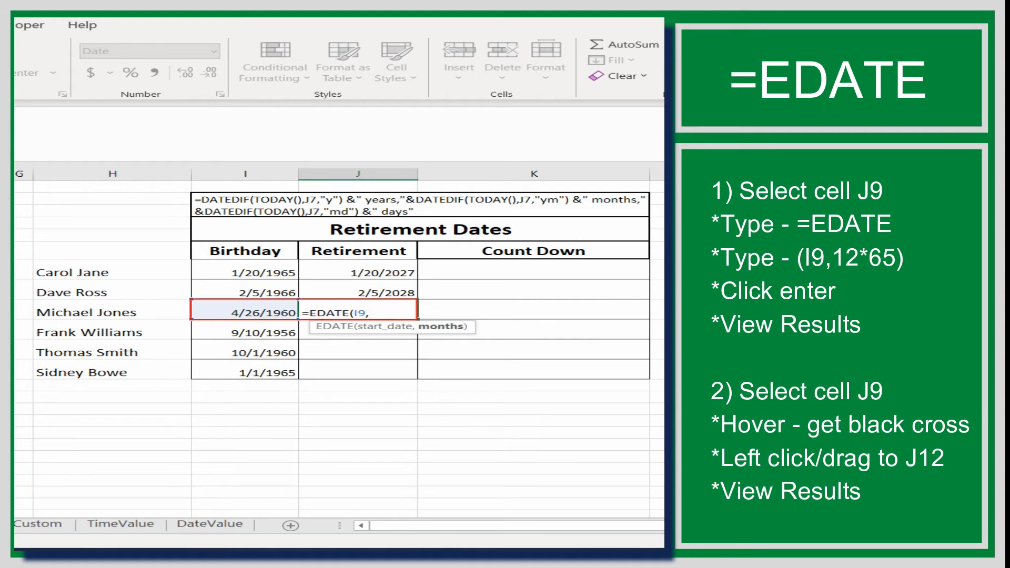
type("12*65)")
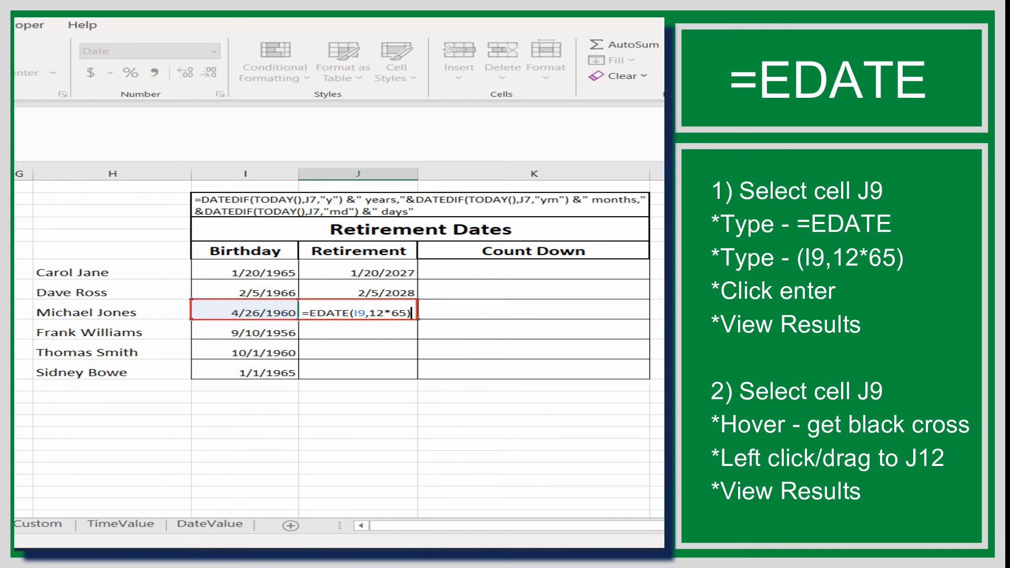
key("Return")
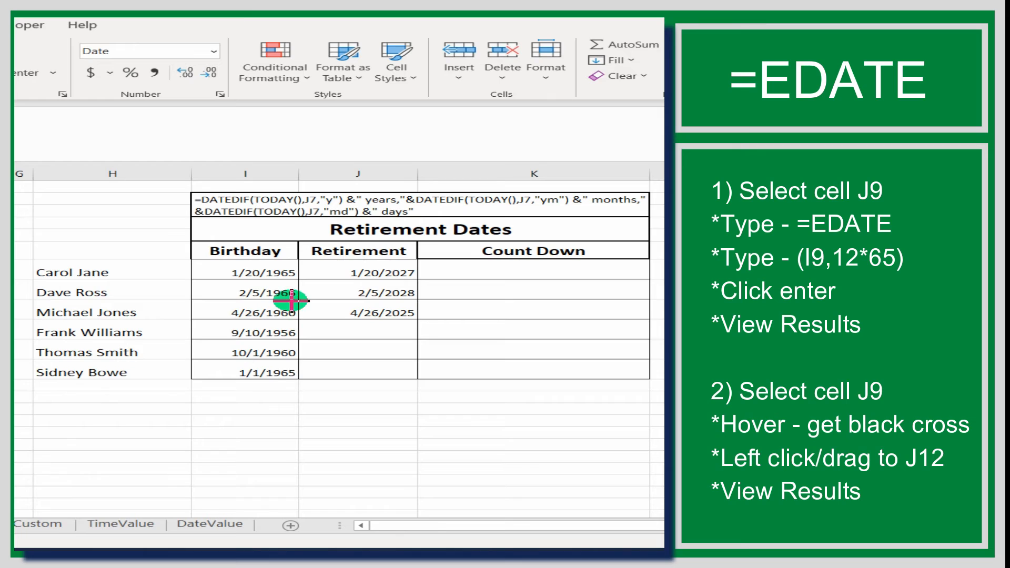
Autofill the EDATE formula from J9 down through J12 in the Retirement column and deselect the range.
mouse_move(297, 300)
left_mouse_down()
mouse_move(420, 360)
mouse_move(421, 380)
left_mouse_up()
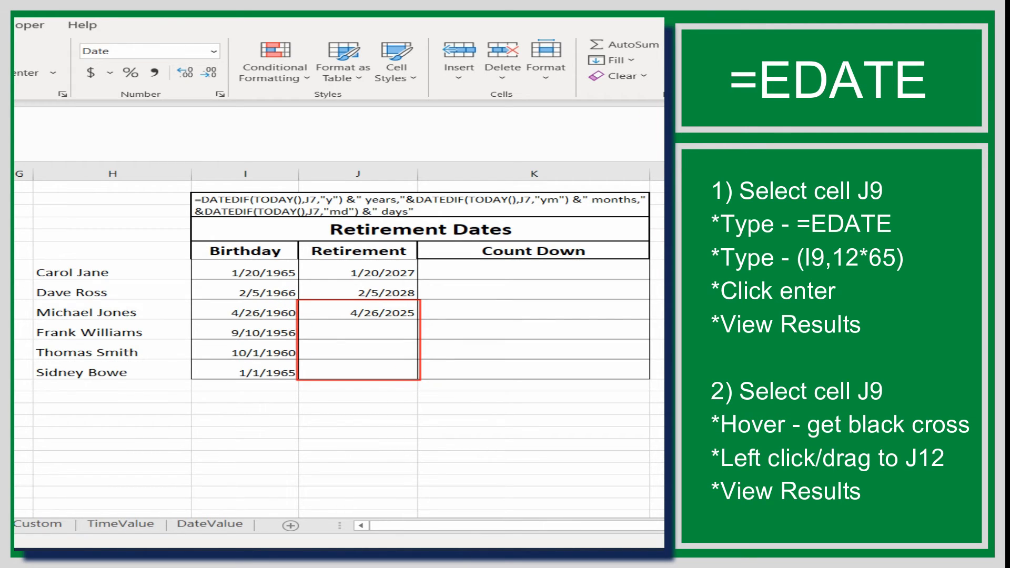
left_click(387, 315)
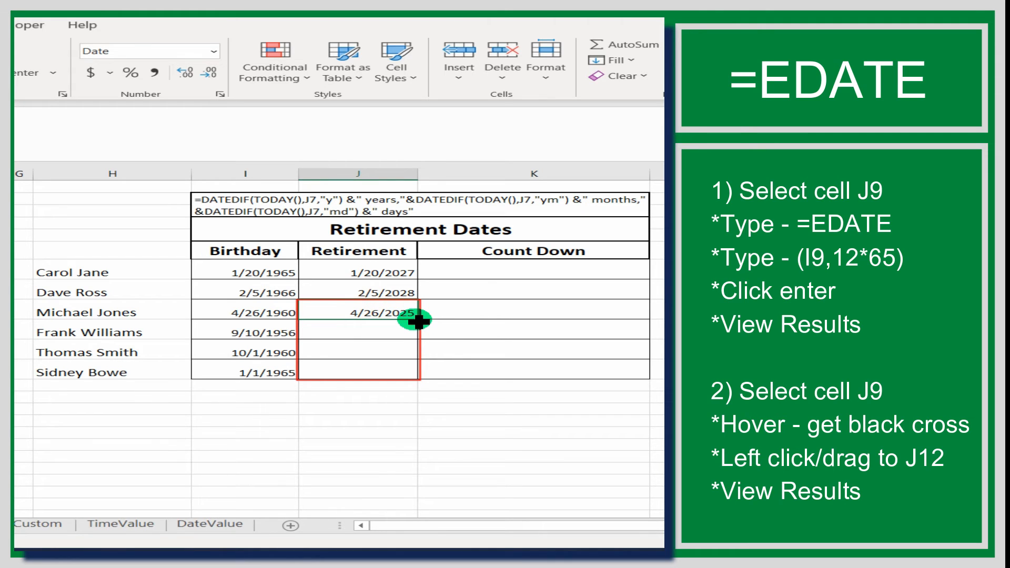
left_click_drag(412, 317, 417, 373)
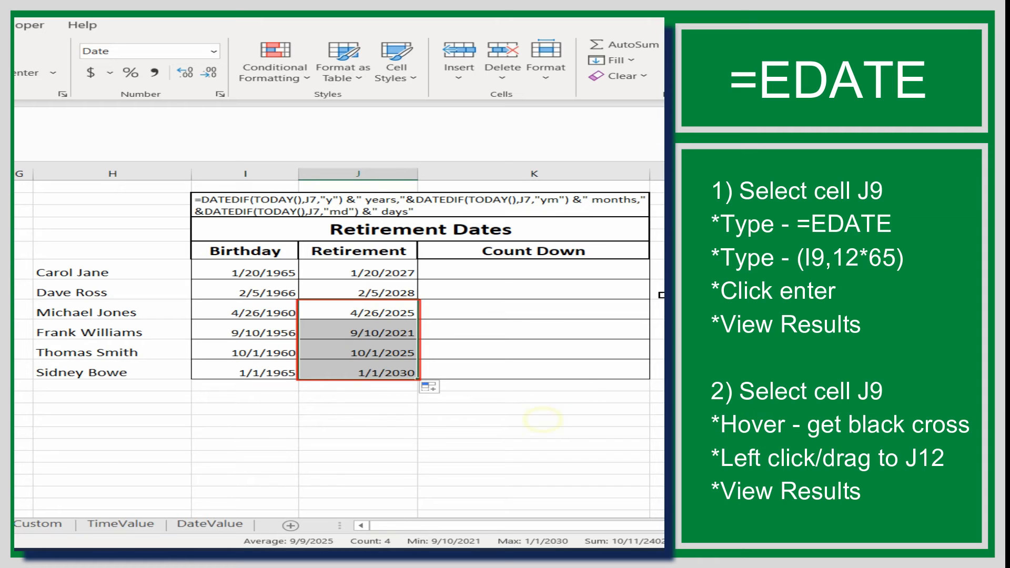
left_click(541, 419)
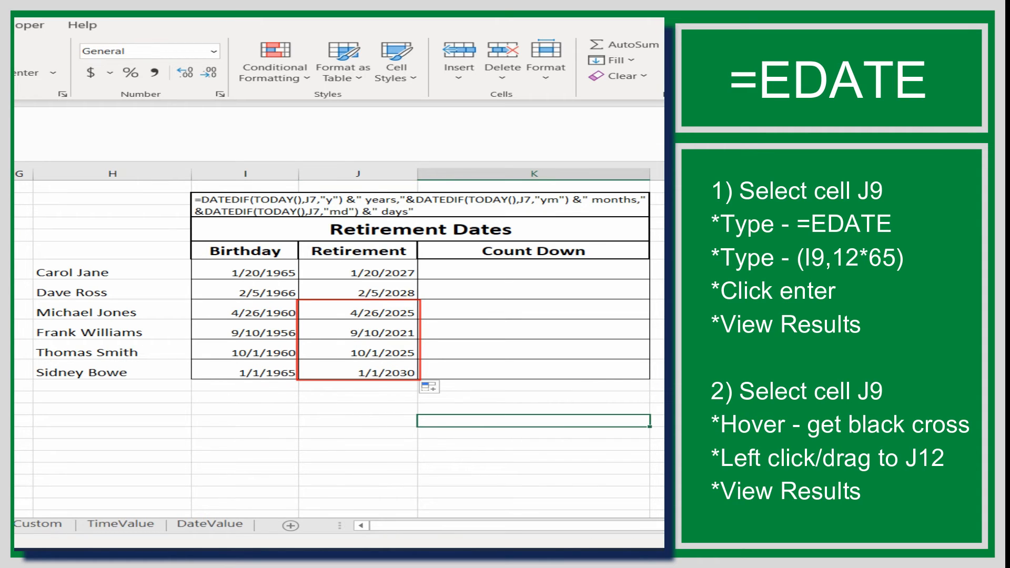